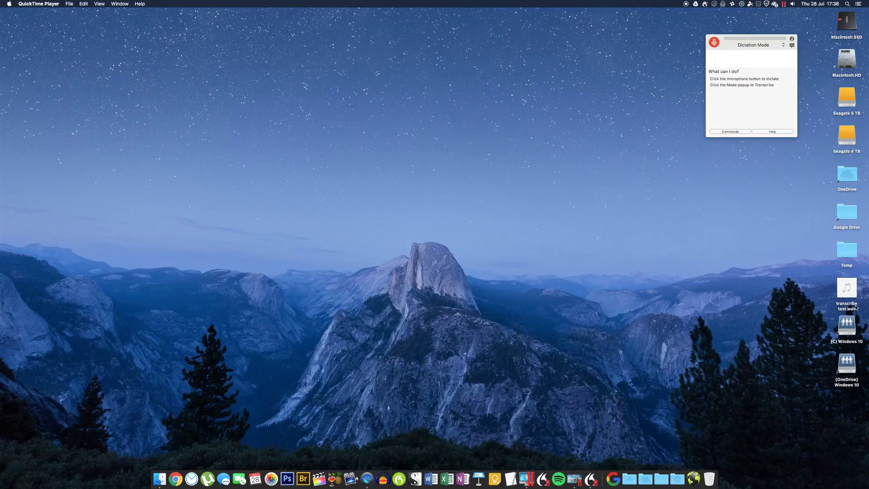
- Bring the Mac desktop forward and switch Dragon from Dictation Mode to Transcription Mode
left_click(855, 307)
left_click(807, 312)
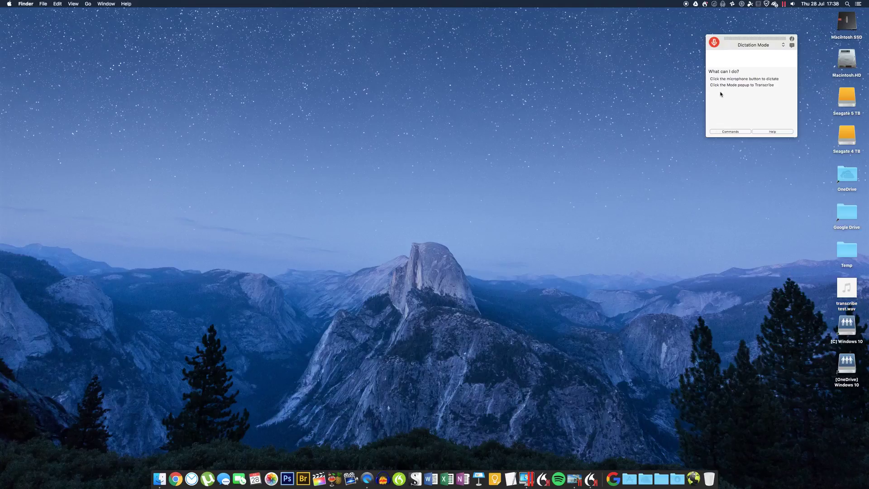
left_click(764, 45)
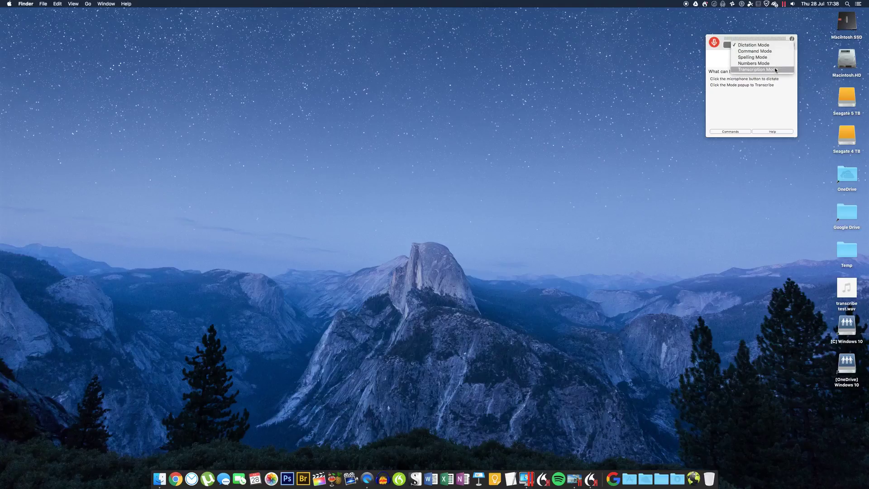
left_click(775, 70)
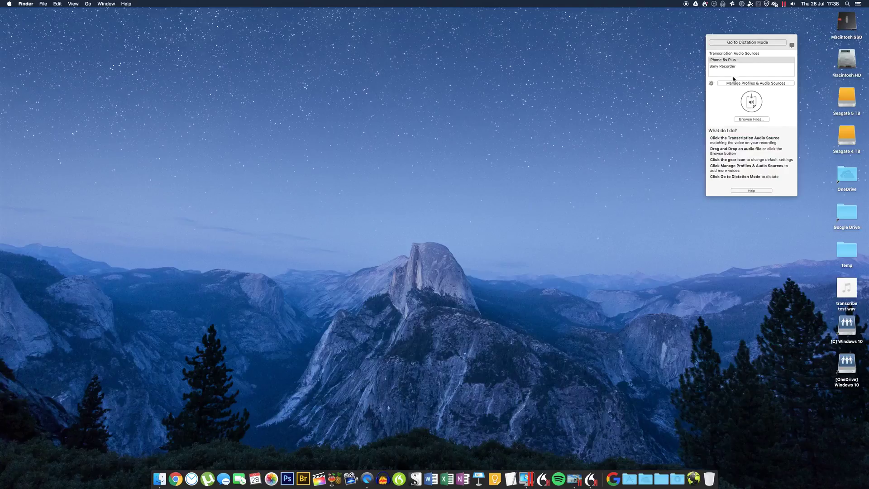
- Set iPhone 6s Plus as the transcription source and open Manage Profiles & Audio Sources
left_click(747, 61)
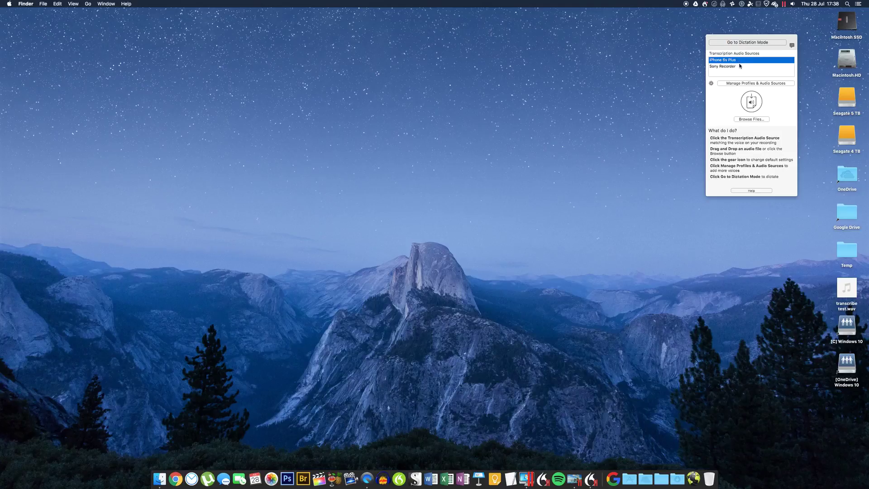
left_click(738, 66)
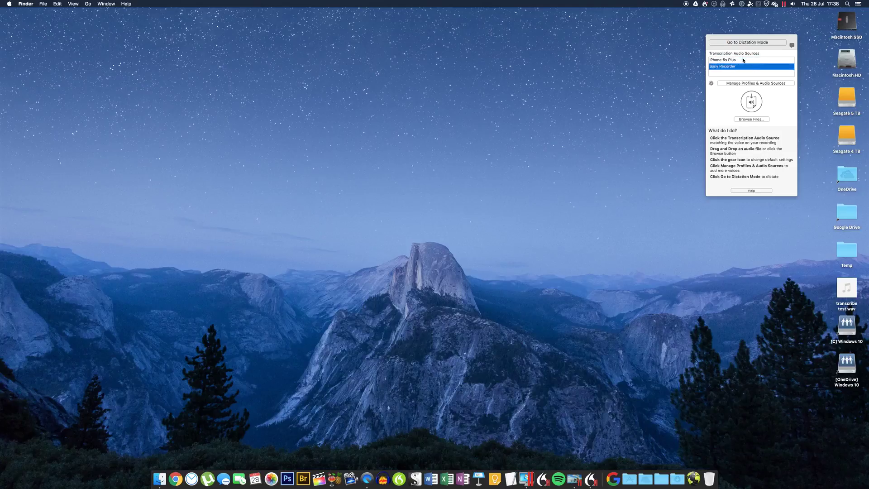
left_click(744, 59)
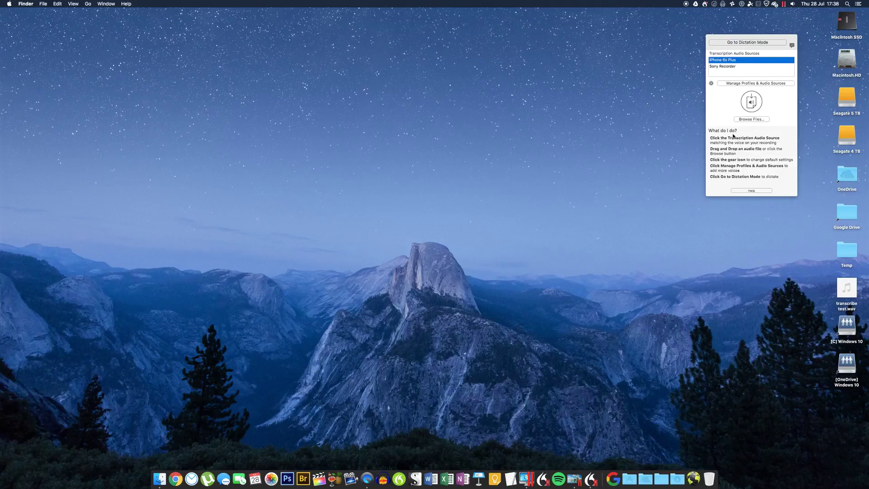
left_click(778, 83)
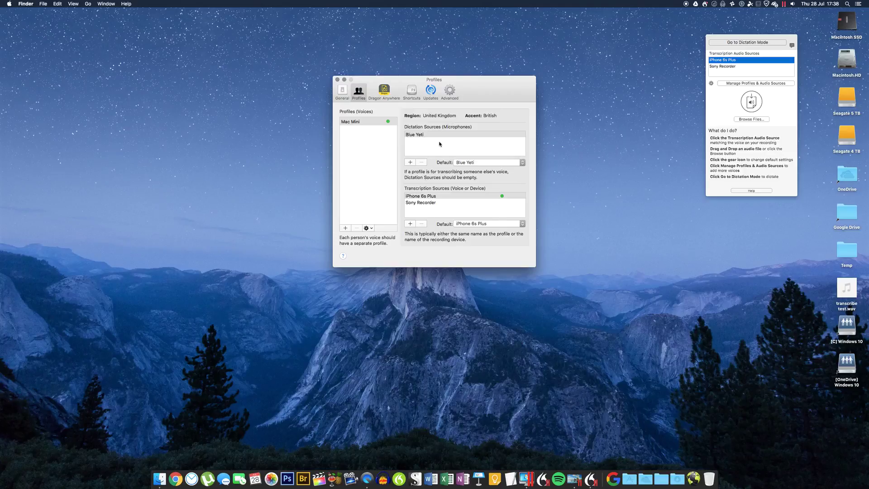
- Select the iPhone 6s Plus source in the Profiles preferences, then close that window
left_click(451, 196)
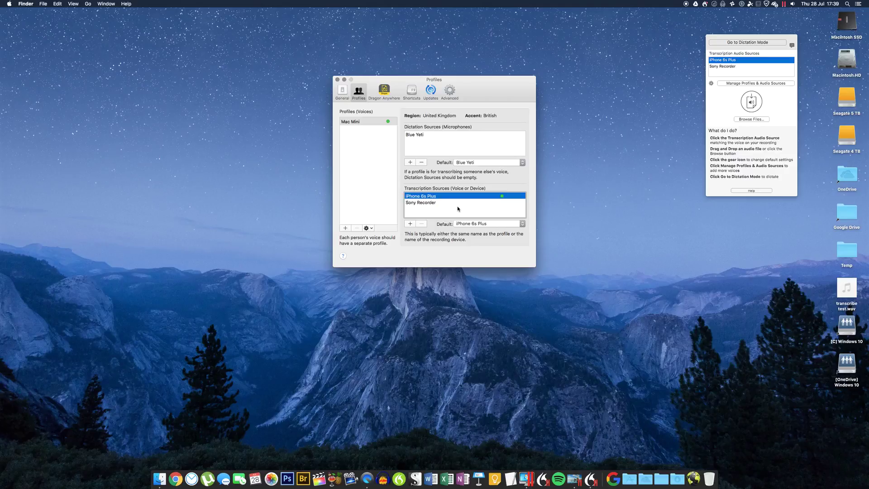
left_click(337, 80)
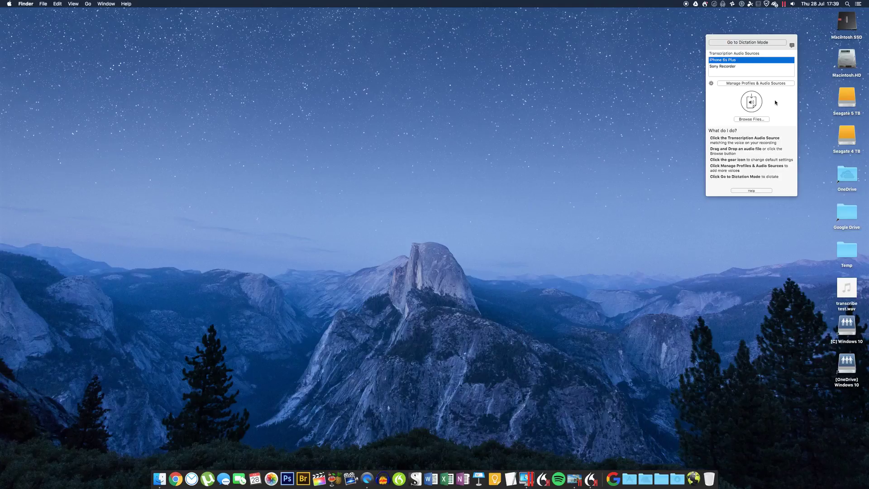
- Drop transcribe test.wav onto Dragon's transcription panel to produce transcribe test 2.rtf in TextEdit
mouse_move(846, 288)
left_mouse_down()
mouse_move(824, 291)
mouse_move(847, 293)
left_mouse_up()
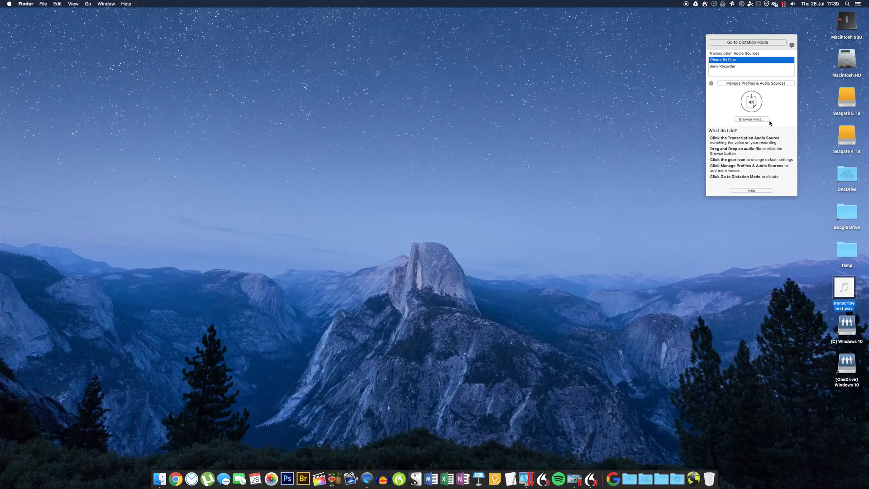
left_click_drag(850, 301, 760, 109)
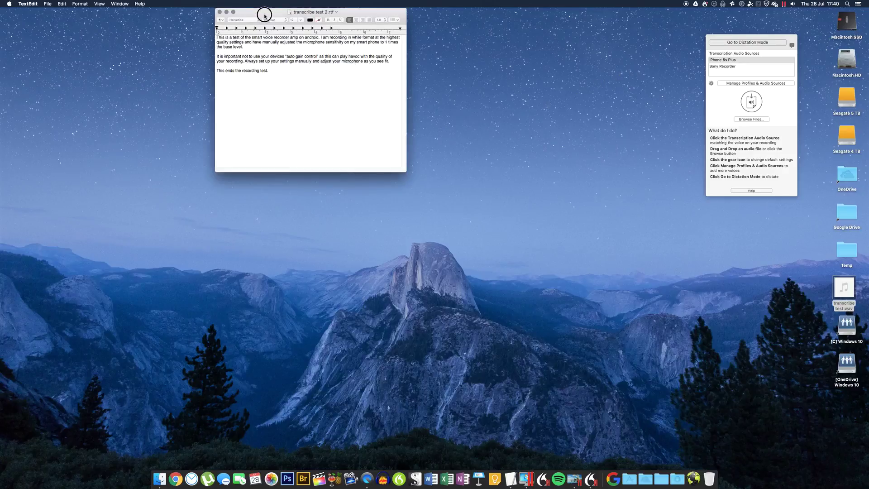
- Move the transcribe test 2.rtf window aside and quit TextEdit
left_click_drag(261, 14, 264, 63)
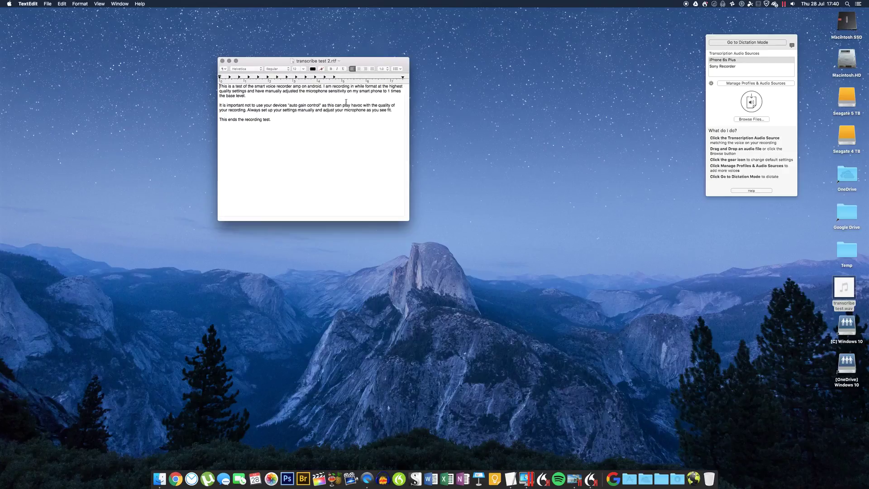
left_click(31, 3)
left_click(55, 66)
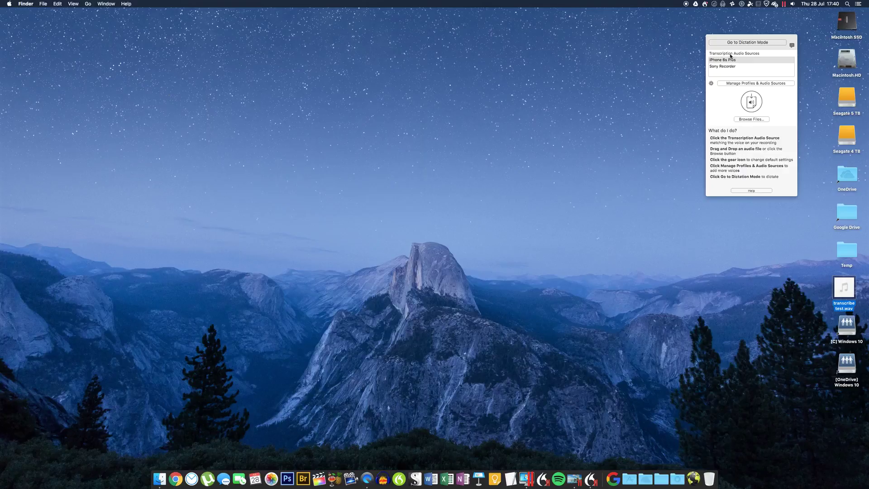
- Put Dragon back into Dictation Mode and quit Dragon for Mac
left_click(748, 42)
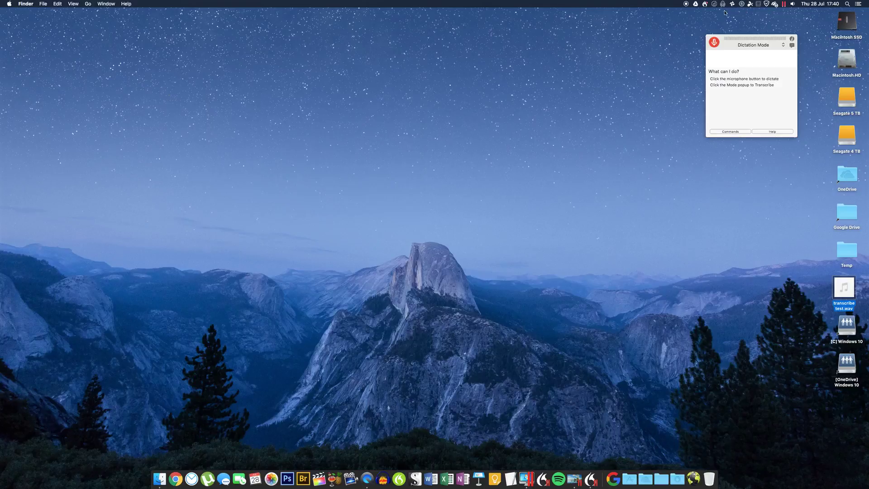
left_click(705, 5)
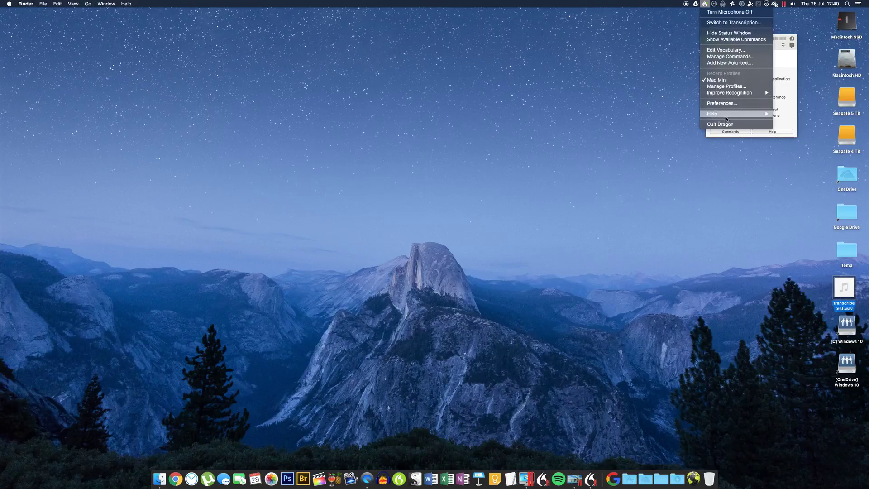
left_click(720, 125)
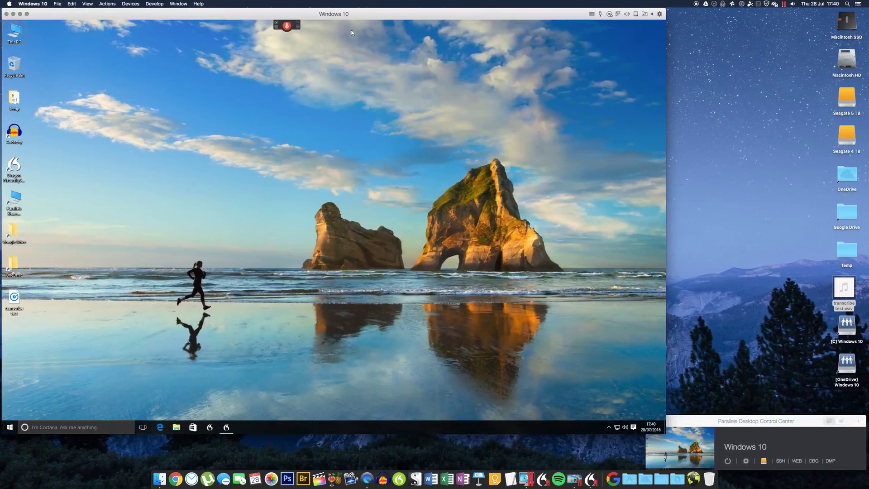
- Expand the collapsed DragonBar of Dragon NaturallySpeaking in the Windows 10 machine
mouse_move(288, 27)
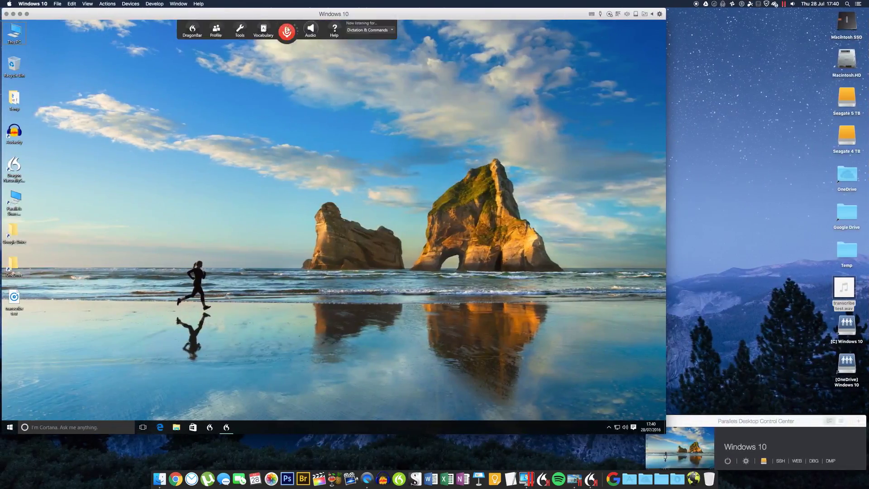
- Open Profile > Manage Dictation Sources to see Parallels Audio Controller and Yeti Stereo Microphone
left_click(219, 33)
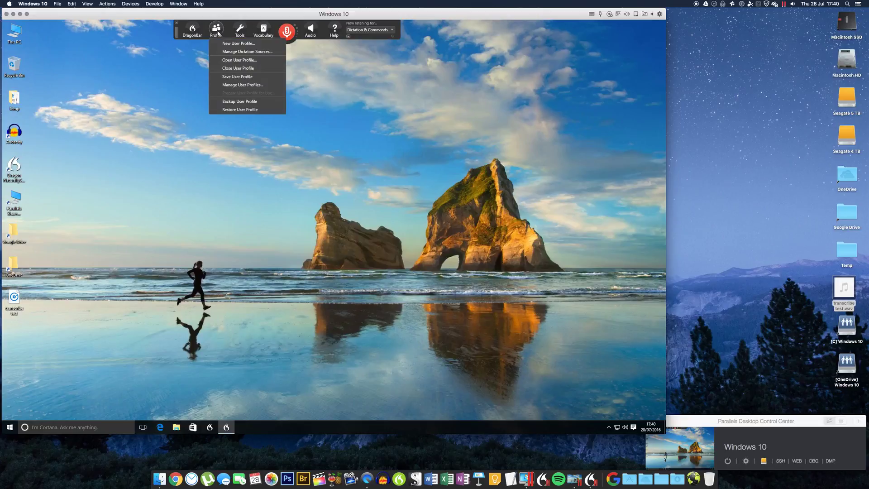
left_click(277, 54)
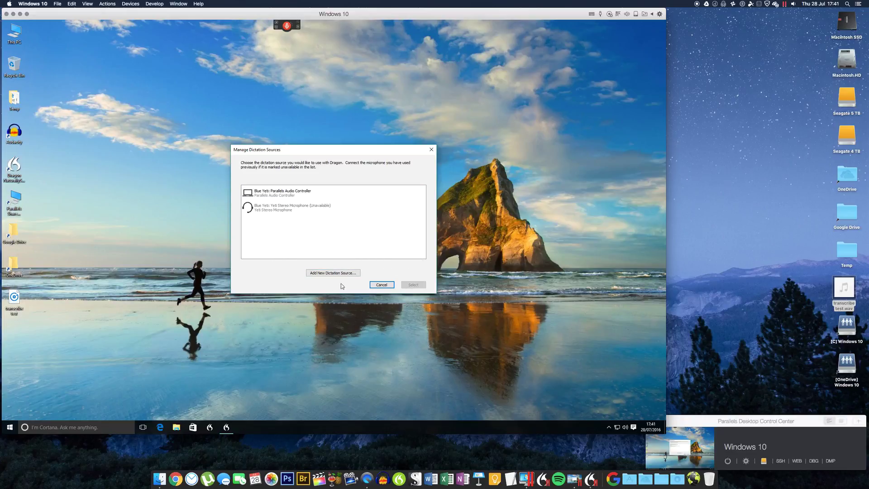
- Begin adding a dictation source without saving the profile, review recorder and smartphone types, then cancel
left_click(350, 275)
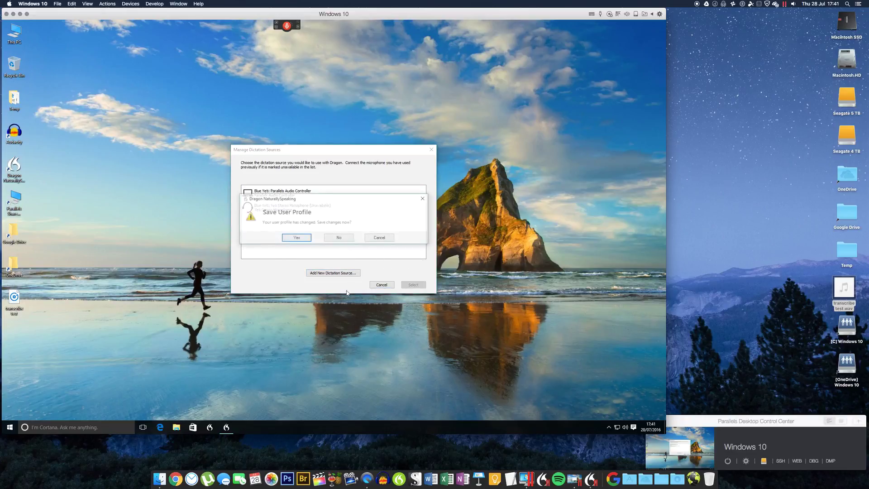
left_click(347, 239)
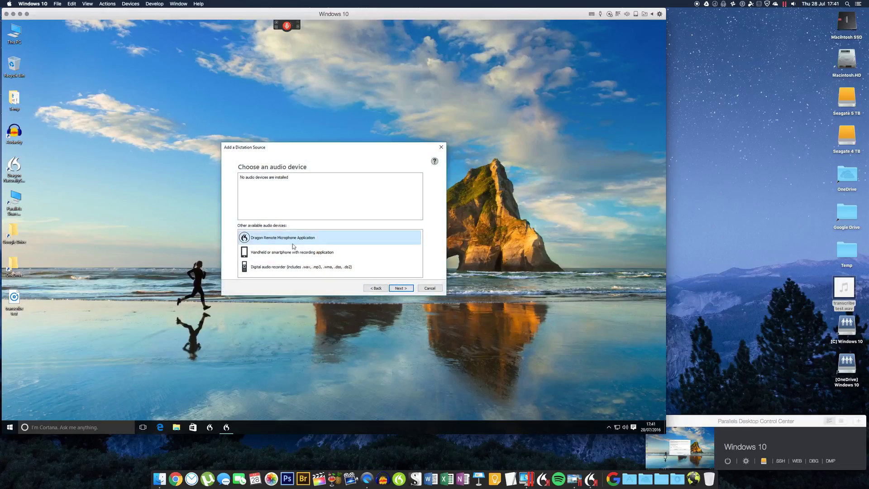
left_click(284, 271)
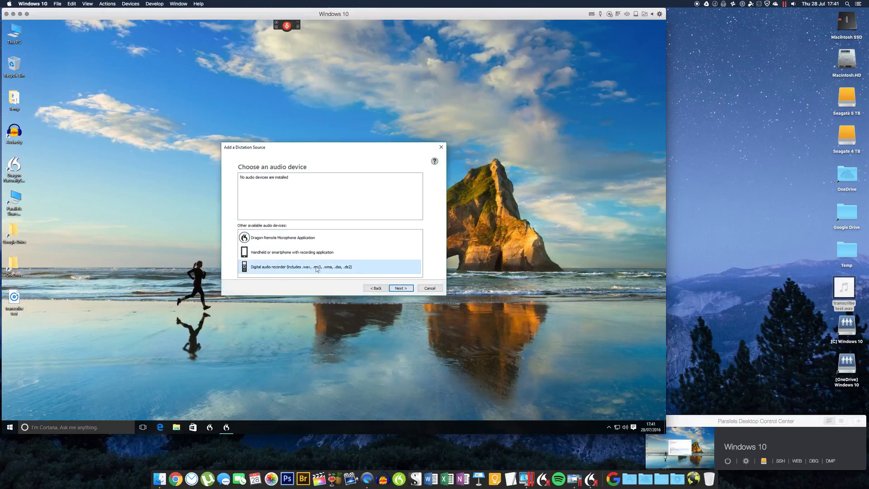
left_click(355, 254)
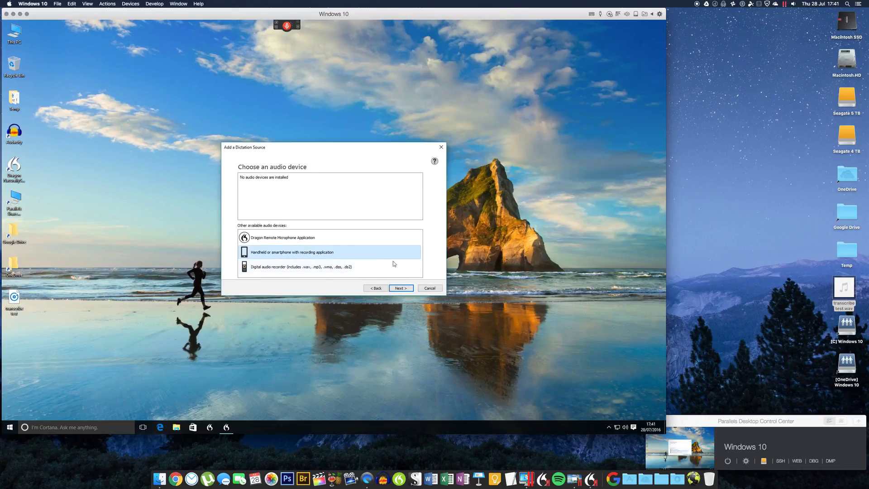
left_click(438, 290)
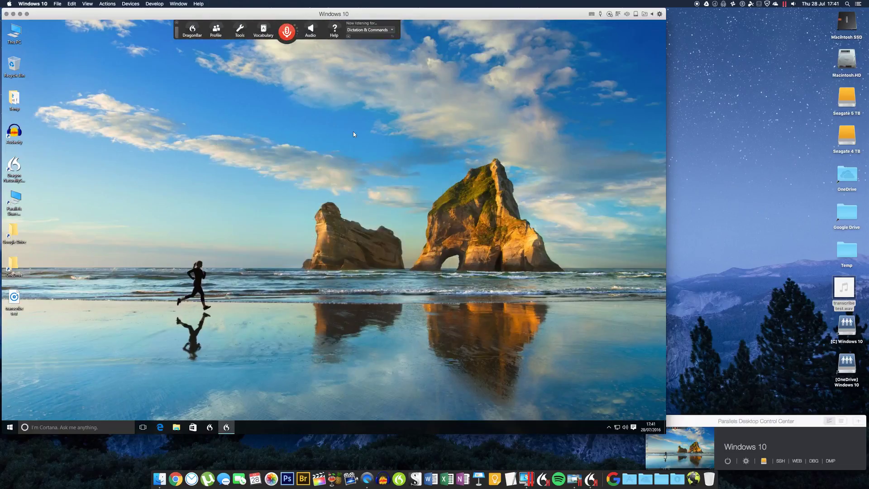
- Start Tools > Transcribe Recording with default settings to reach the audio file selection step
left_click(240, 30)
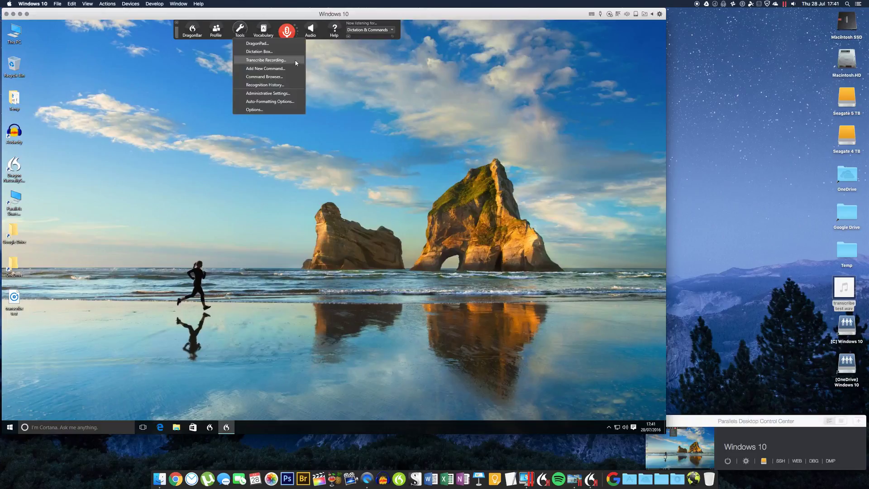
left_click(272, 60)
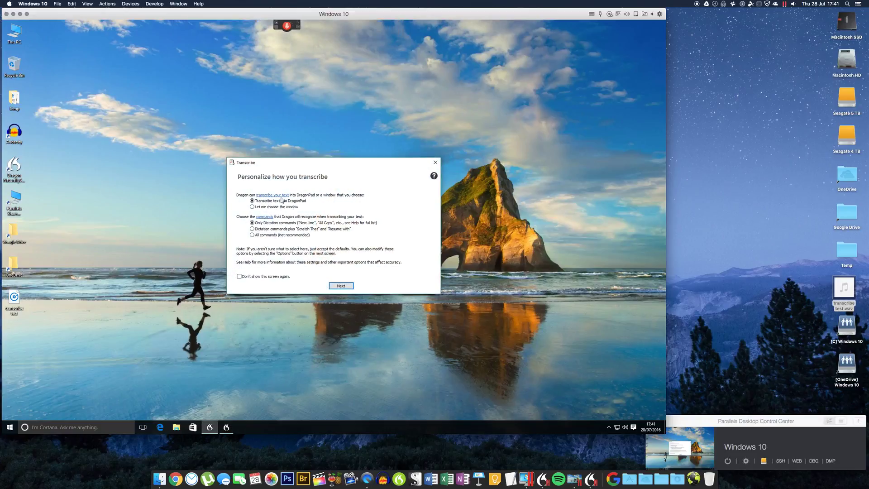
left_click(341, 285)
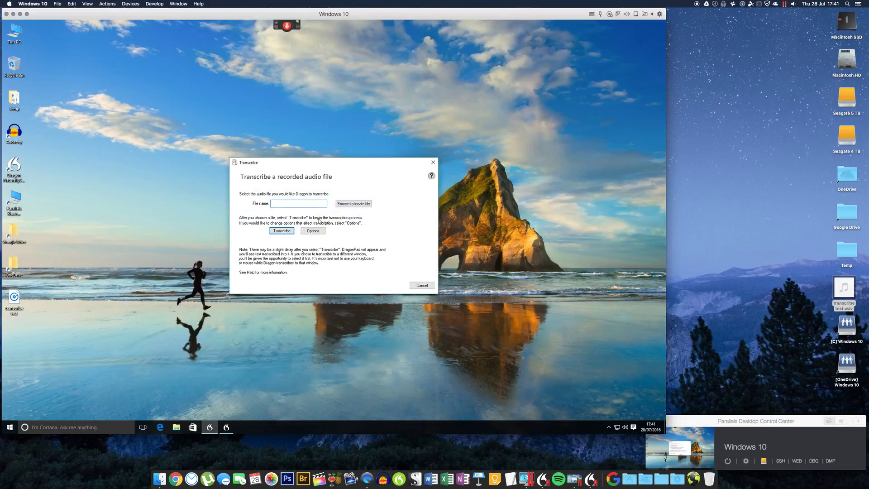
- Select the 'transcribe test' WAV file on the Desktop as the audio file to transcribe
left_click(359, 206)
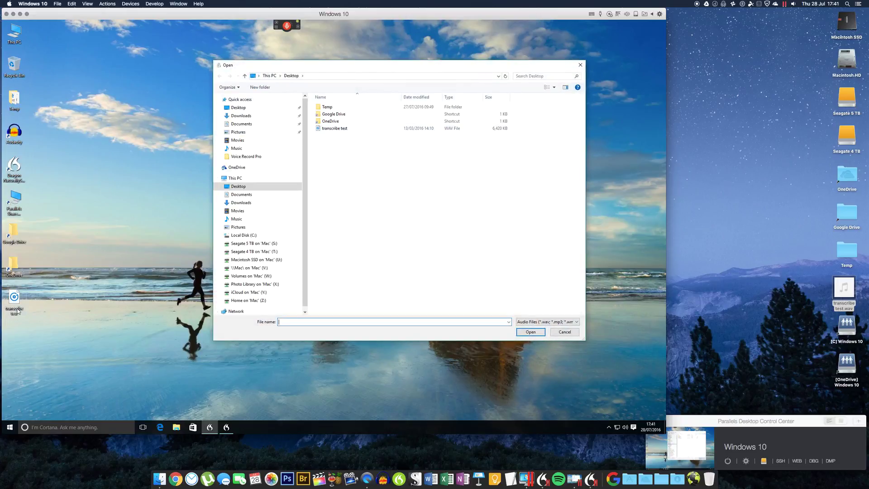
mouse_move(851, 288)
left_click(353, 129)
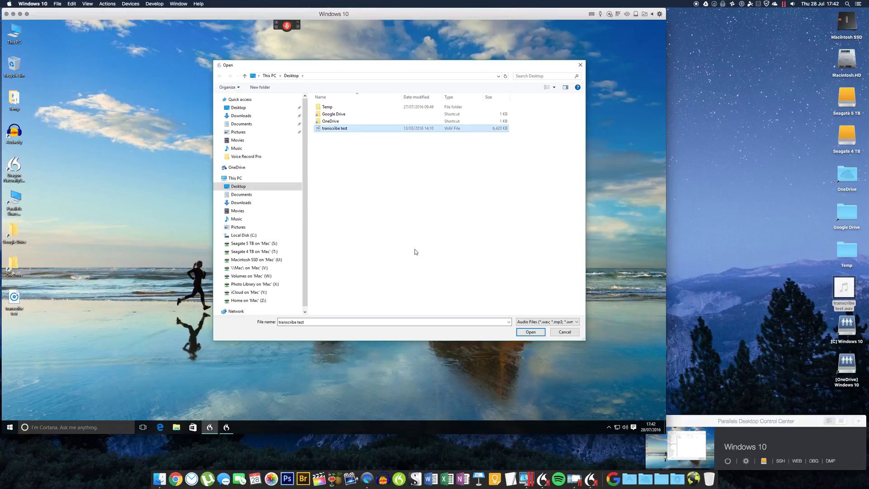
left_click(530, 331)
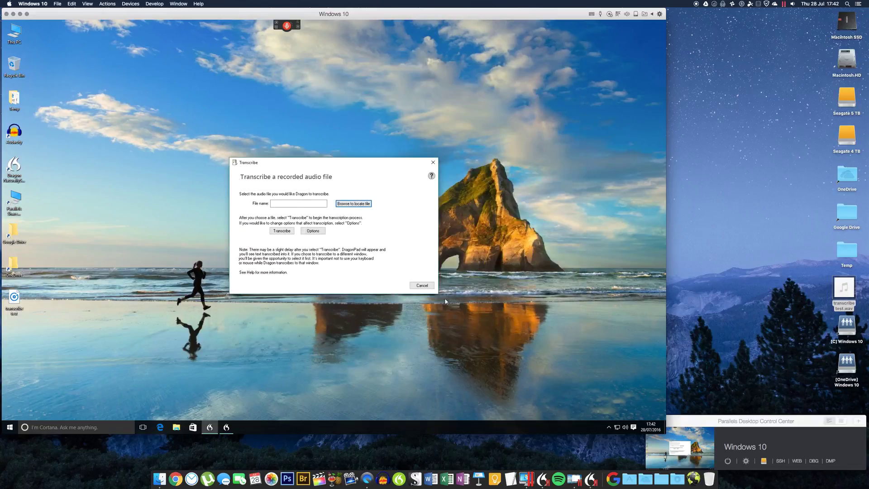
- Start transcribing the 'transcribe test' recording into DragonPad
left_click(289, 231)
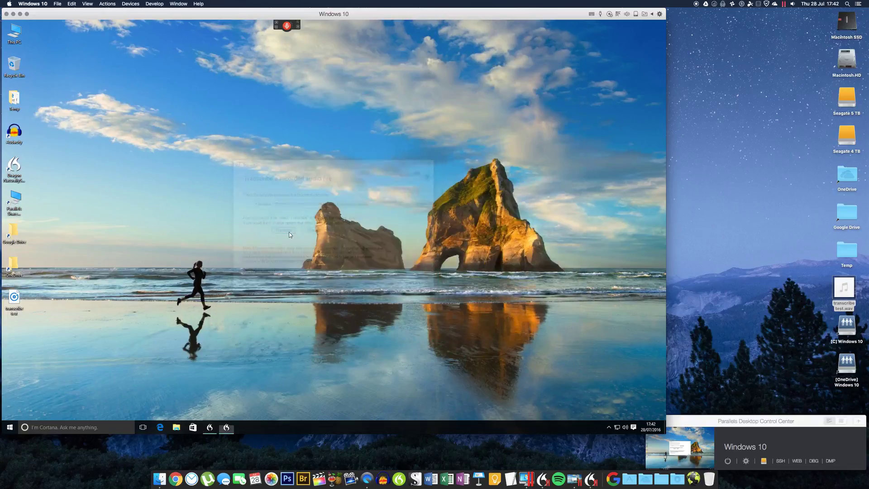